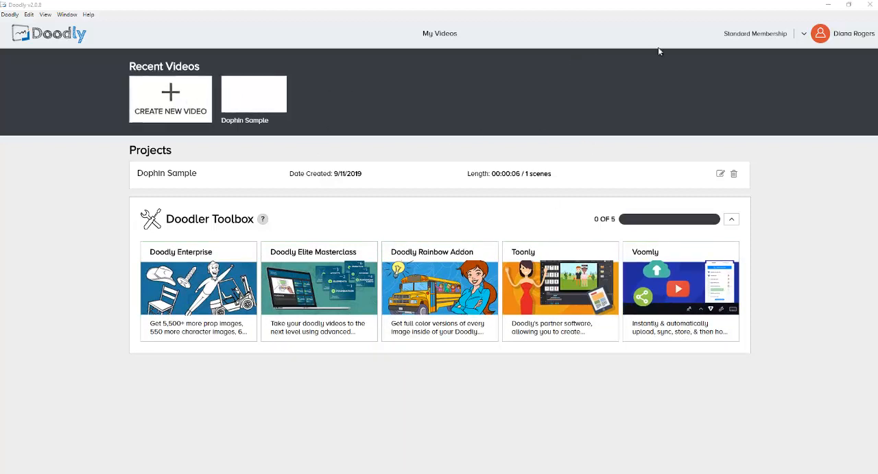
{"action": "left_click", "coordinate": [173, 98]}
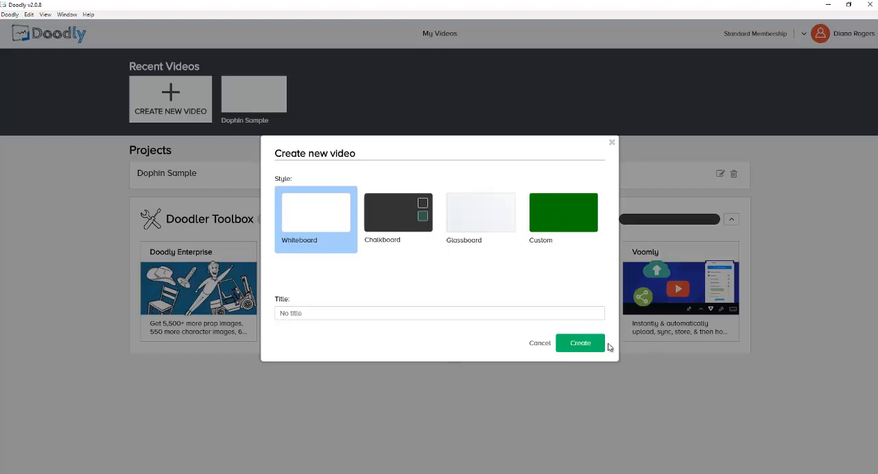
{"action": "left_click", "coordinate": [541, 348]}
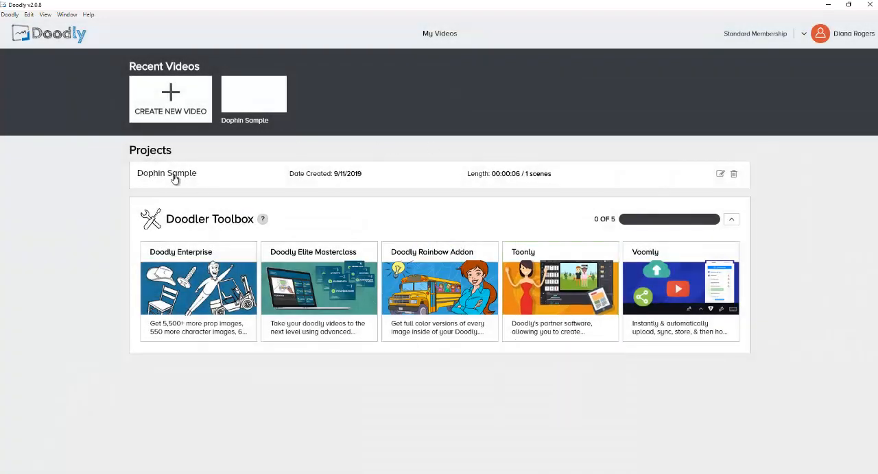
{"action": "left_click", "coordinate": [735, 177]}
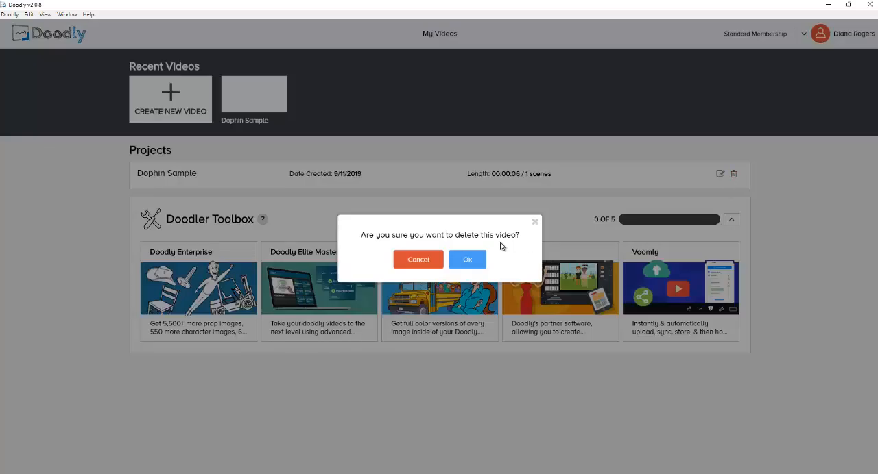
{"action": "left_click", "coordinate": [424, 261]}
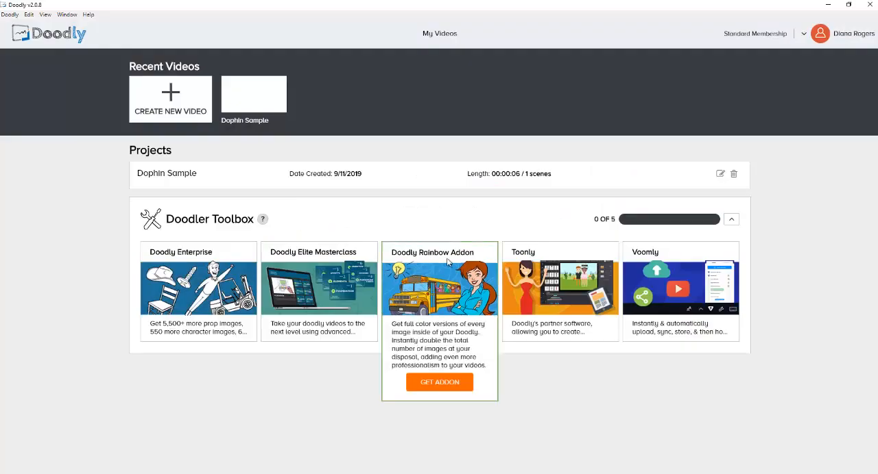
Step: Open the Dophin Sample video for editing and place the goodmorning sound at the start of the voiceover track
{"action": "left_click", "coordinate": [720, 177]}
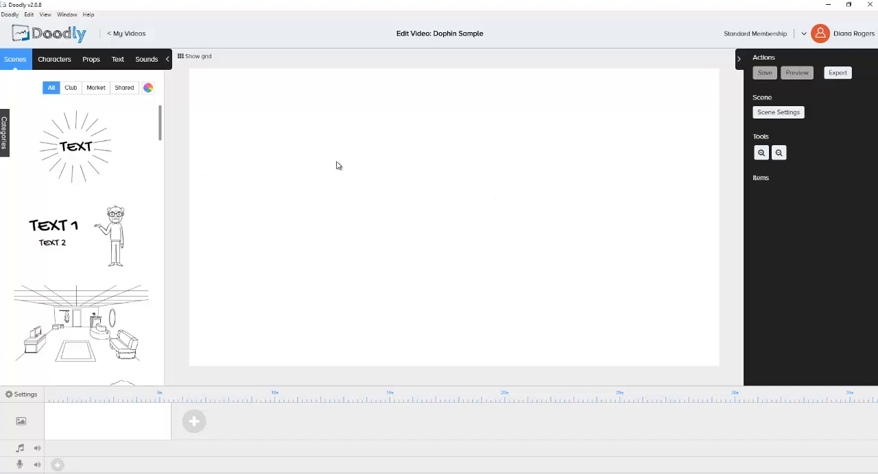
{"action": "left_click", "coordinate": [148, 61]}
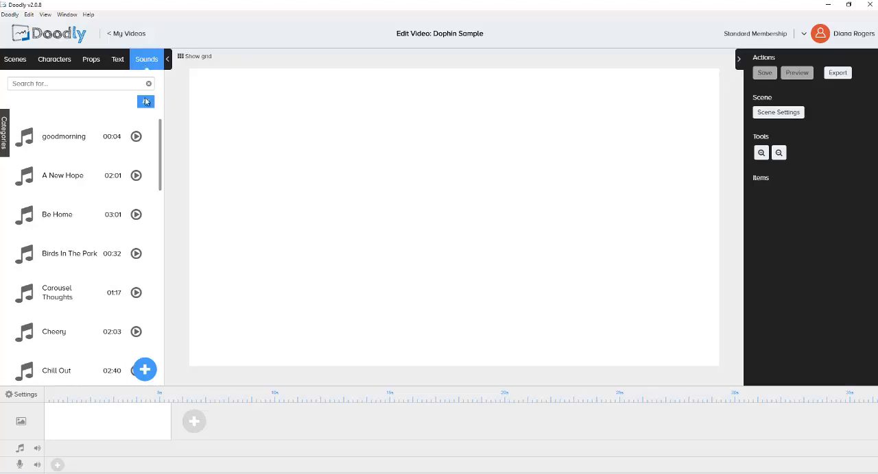
{"action": "left_click", "coordinate": [144, 370]}
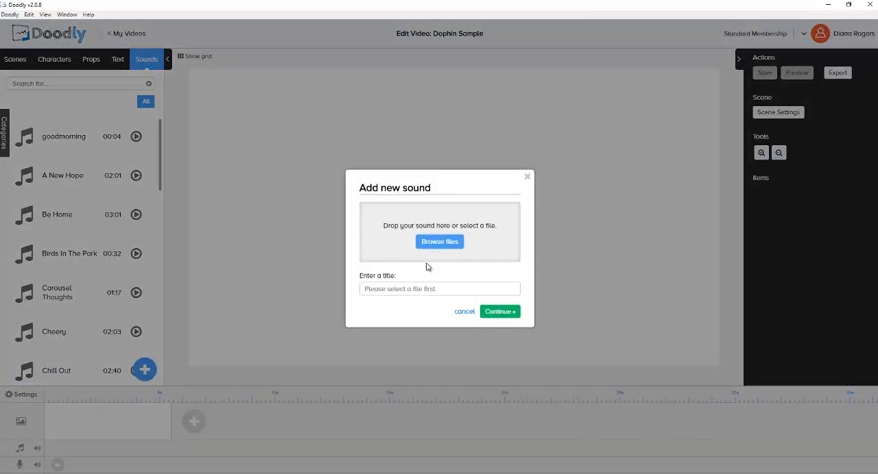
{"action": "left_click", "coordinate": [464, 312]}
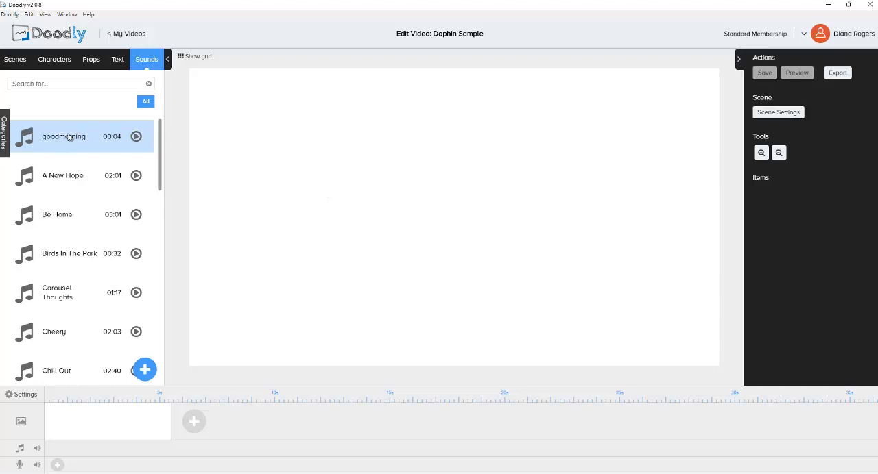
{"action": "left_click_drag", "start_coordinate": [69, 142], "coordinate": [124, 465]}
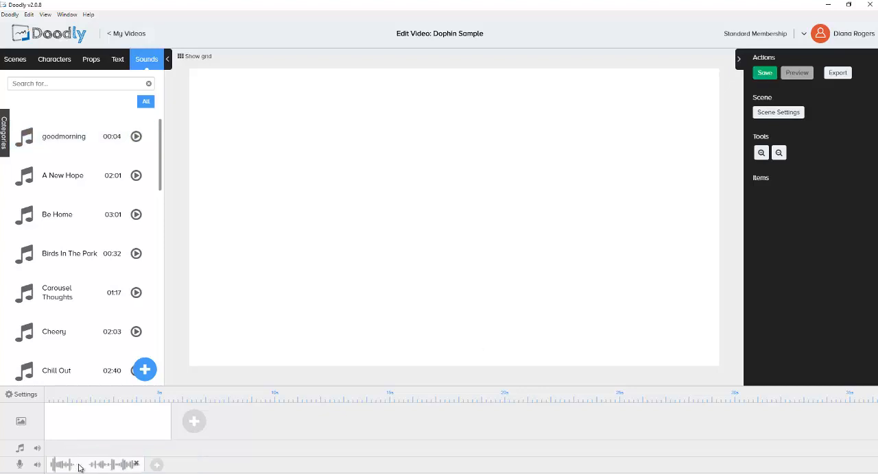
{"action": "left_click", "coordinate": [81, 468]}
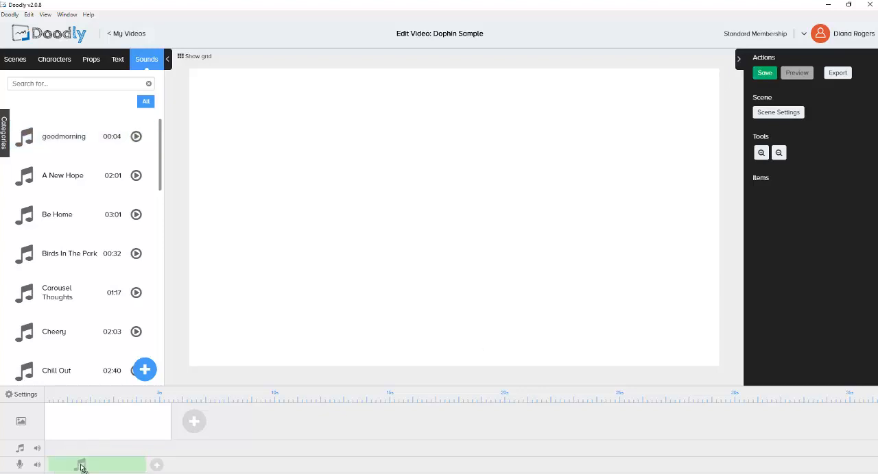
{"action": "left_click_drag", "start_coordinate": [81, 466], "coordinate": [80, 466]}
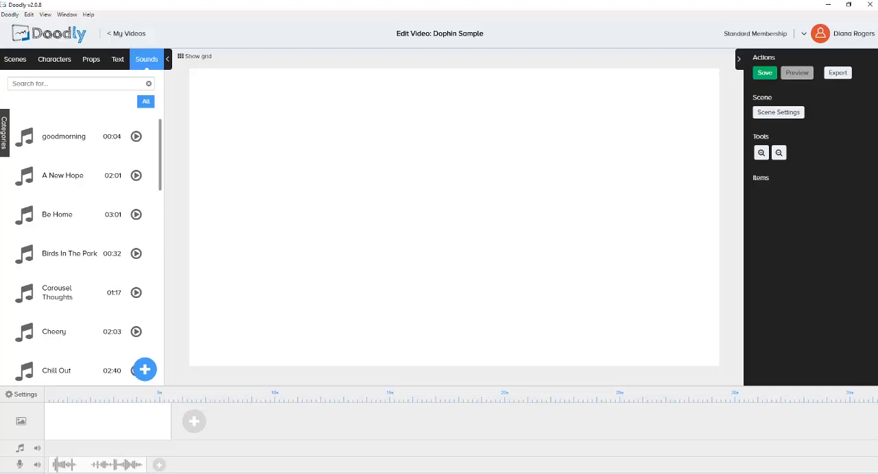
Step: Add a Handlee Regular text reading "Hi Everyone, Just wanted to say Goodmorning!" with Word Wrap enabled
{"action": "left_click", "coordinate": [117, 62]}
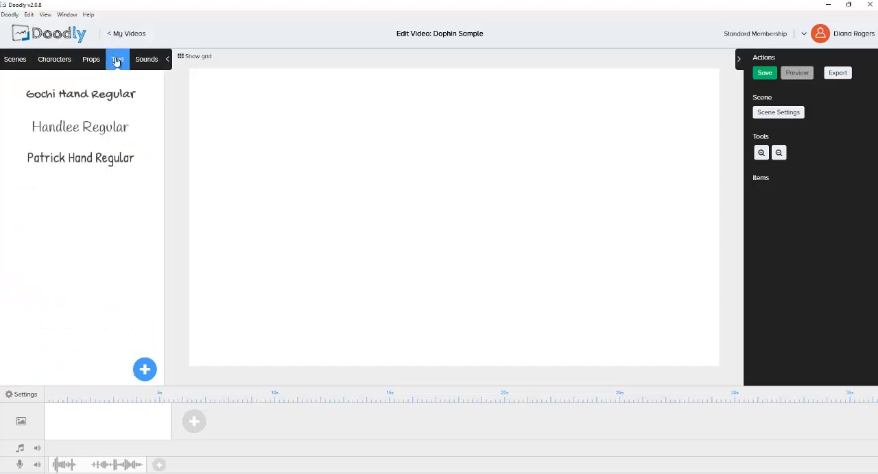
{"action": "left_click", "coordinate": [99, 130]}
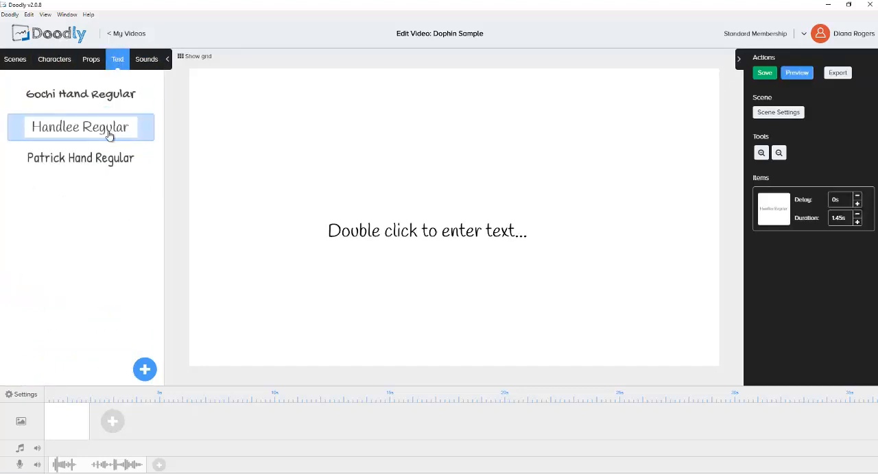
{"action": "left_click", "coordinate": [434, 231]}
{"action": "double_click", "coordinate": [432, 233]}
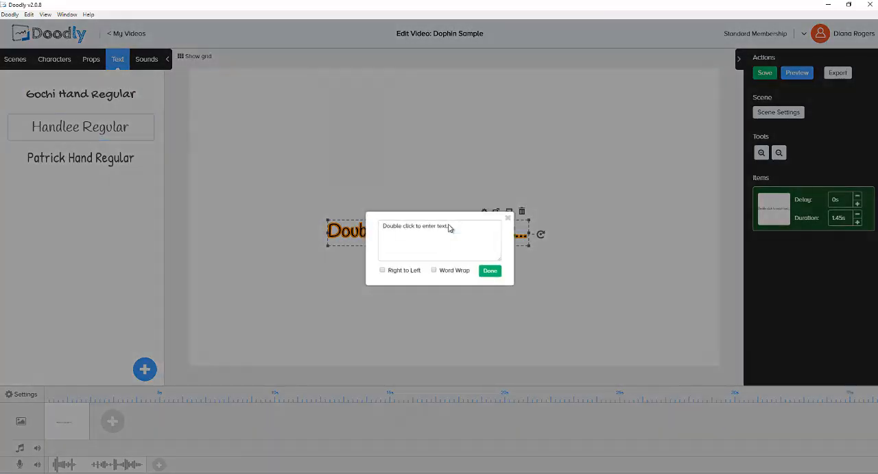
{"action": "left_click_drag", "start_coordinate": [454, 225], "coordinate": [324, 232]}
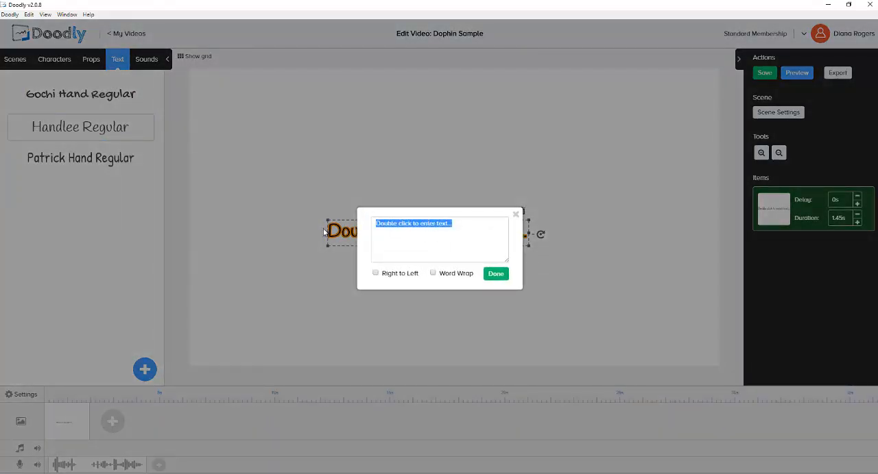
{"action": "type", "text": "Hi"}
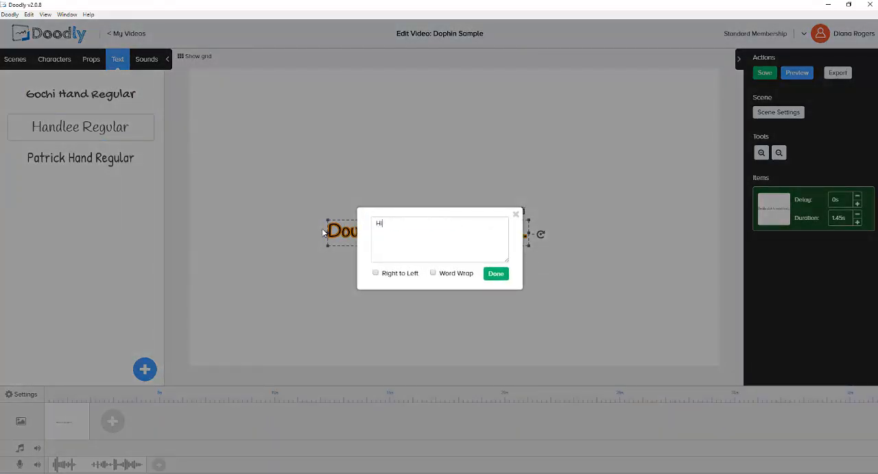
{"action": "type", "text": " Everyone, Just wanted to say Goodm"}
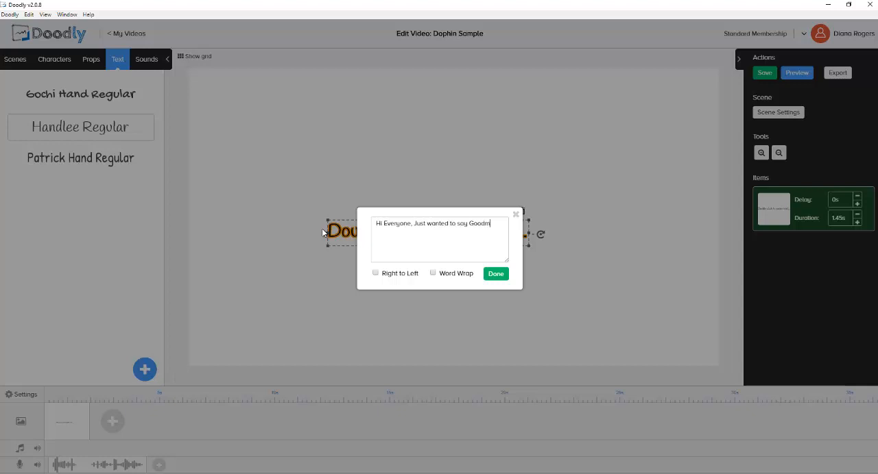
{"action": "type", "text": "orning!"}
{"action": "left_click", "coordinate": [433, 274]}
{"action": "left_click", "coordinate": [488, 275]}
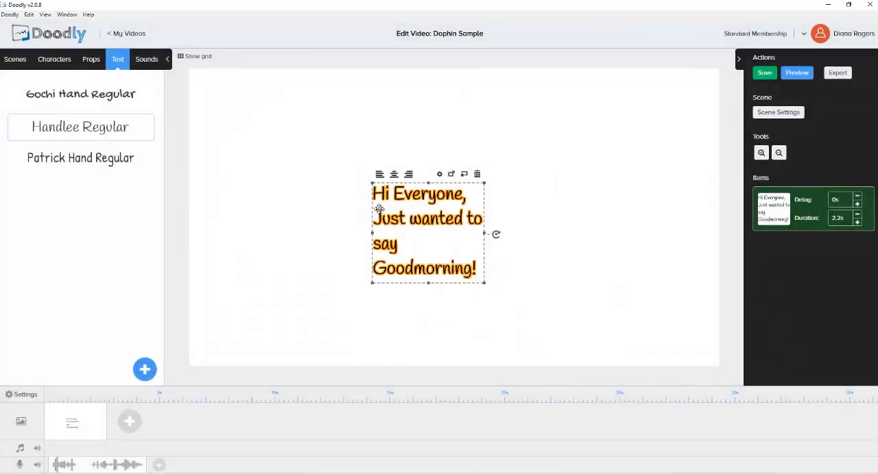
Step: Widen the greeting's text box until it wraps onto two lines and move it into the canvas's left half
{"action": "left_click_drag", "start_coordinate": [371, 183], "coordinate": [258, 230]}
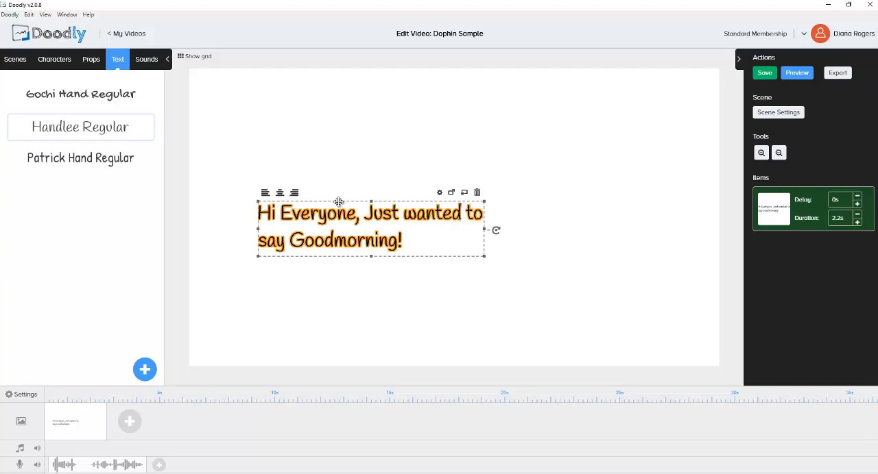
{"action": "left_click_drag", "start_coordinate": [339, 202], "coordinate": [337, 199]}
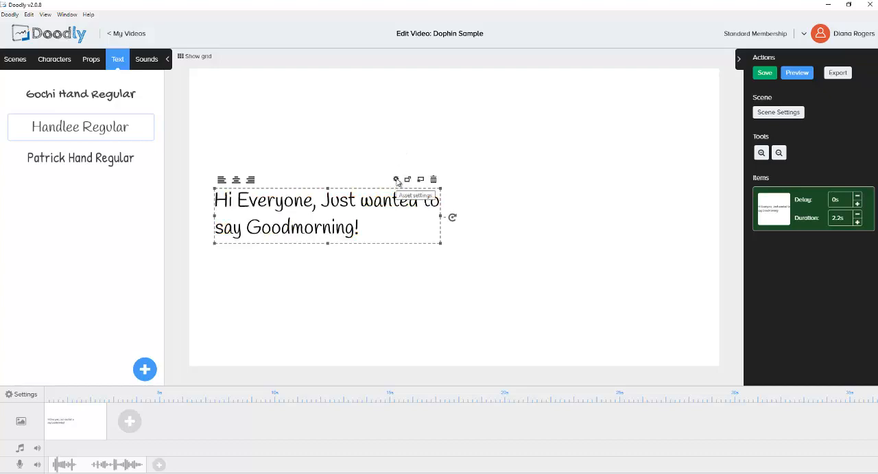
Step: Set the greeting text's Draw enter animation duration to 3.2s and apply the asset settings
{"action": "left_click", "coordinate": [397, 180]}
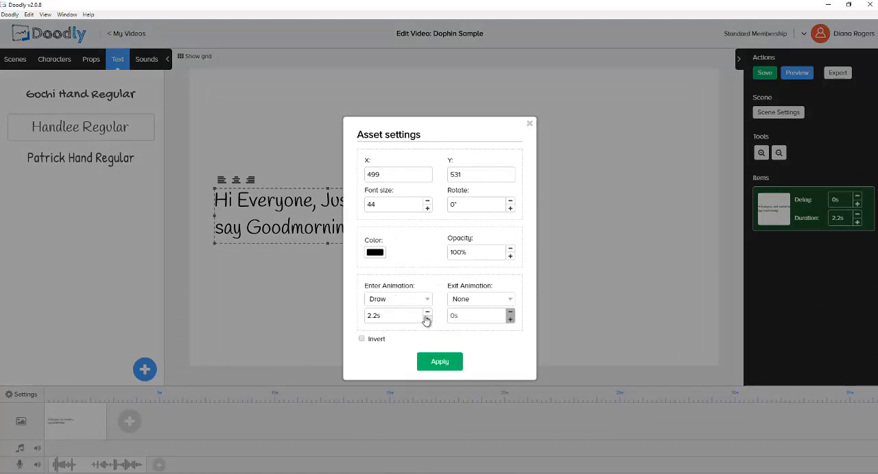
{"action": "left_click", "coordinate": [405, 300]}
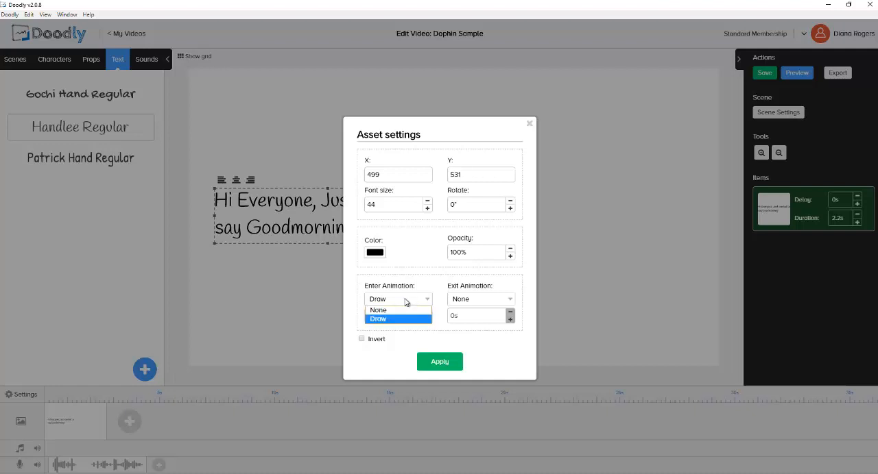
{"action": "left_click", "coordinate": [405, 301]}
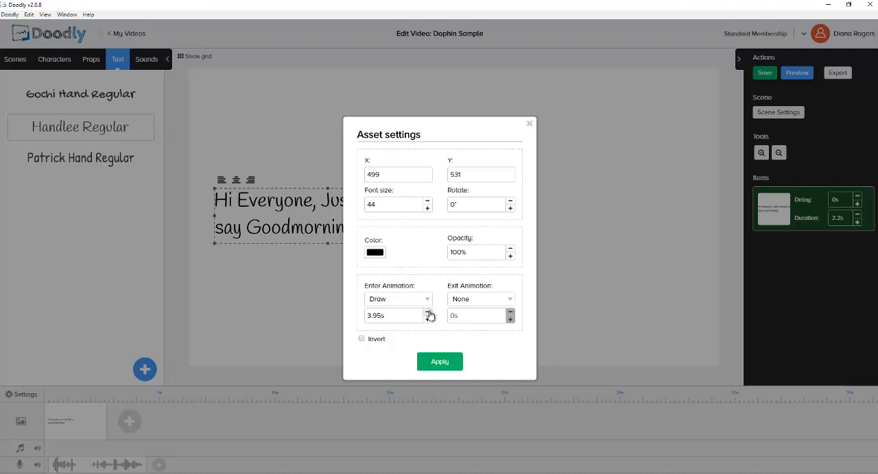
{"action": "left_click", "coordinate": [429, 313]}
{"action": "left_click", "coordinate": [440, 366]}
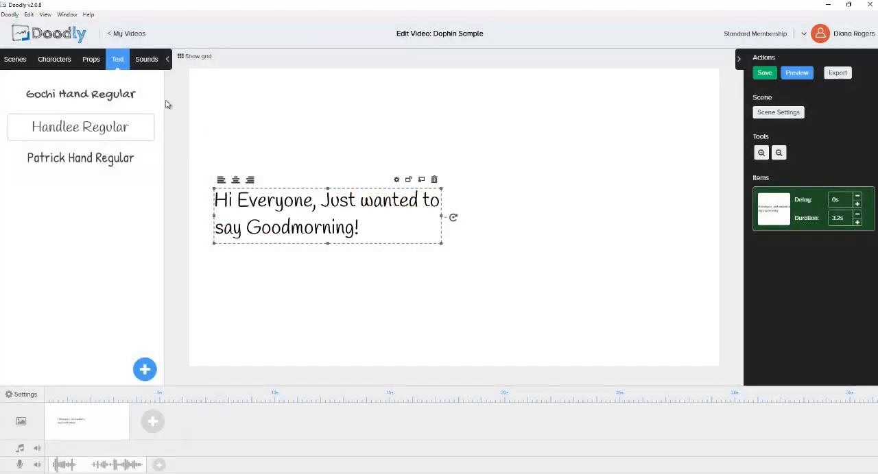
Step: Browse the available props, scene templates and characters in the asset library
{"action": "left_click", "coordinate": [91, 60]}
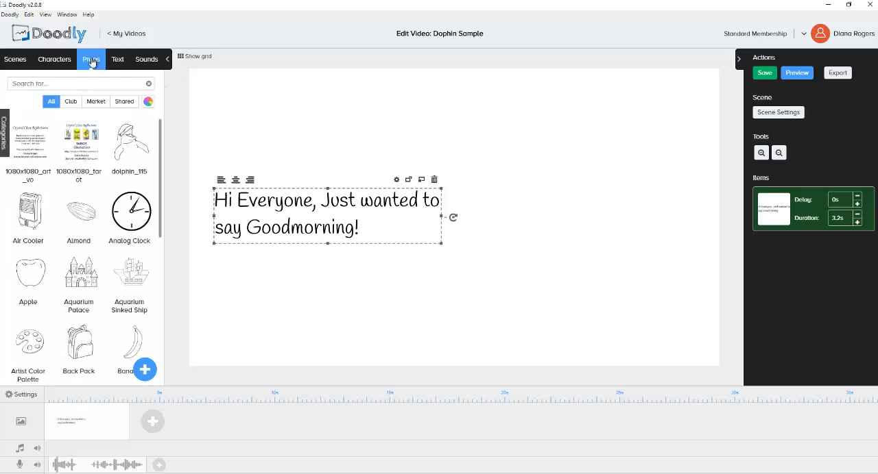
{"action": "left_click", "coordinate": [15, 62]}
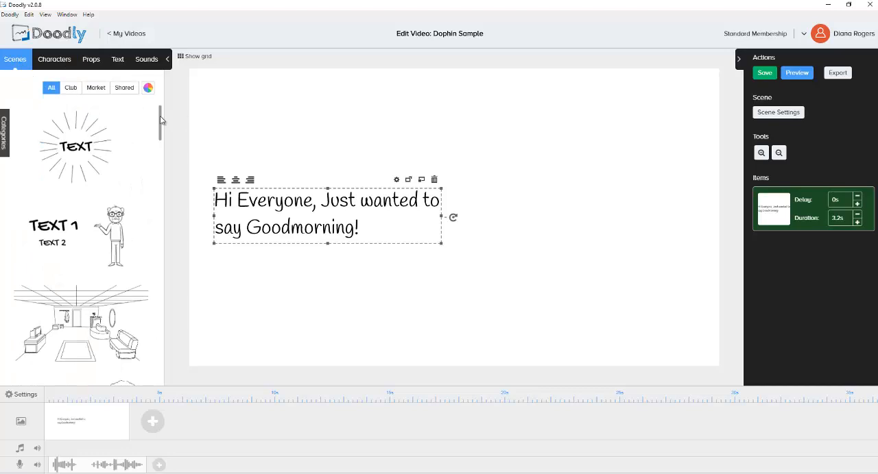
{"action": "mouse_move", "coordinate": [161, 120]}
{"action": "left_mouse_down"}
{"action": "mouse_move", "coordinate": [161, 212]}
{"action": "mouse_move", "coordinate": [160, 116]}
{"action": "left_mouse_up"}
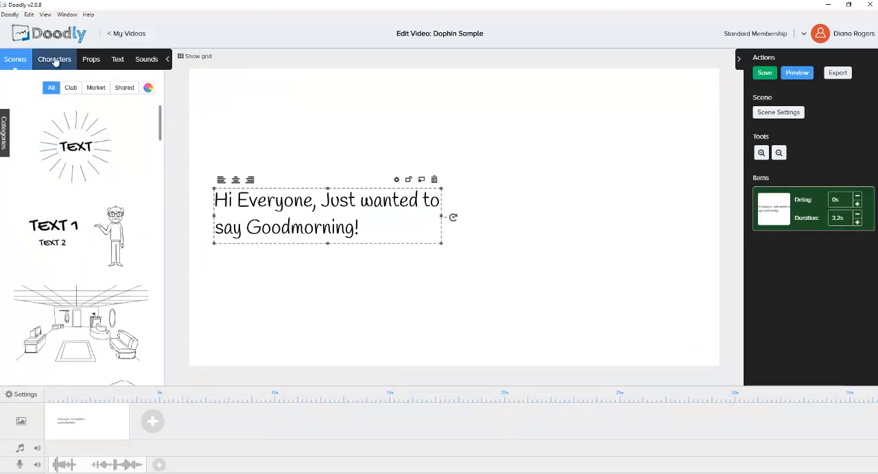
{"action": "left_click", "coordinate": [55, 62]}
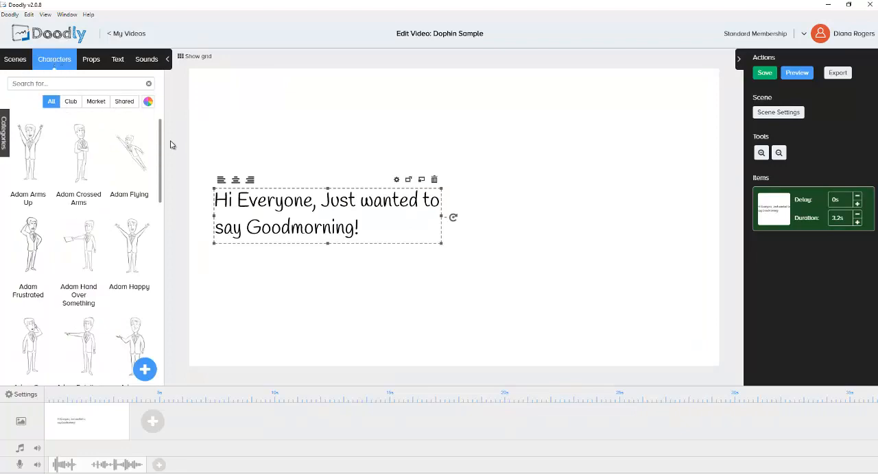
{"action": "left_click_drag", "start_coordinate": [162, 143], "coordinate": [162, 172]}
{"action": "scroll", "coordinate": [152, 266], "scroll_direction": "down", "scroll_amount": 2}
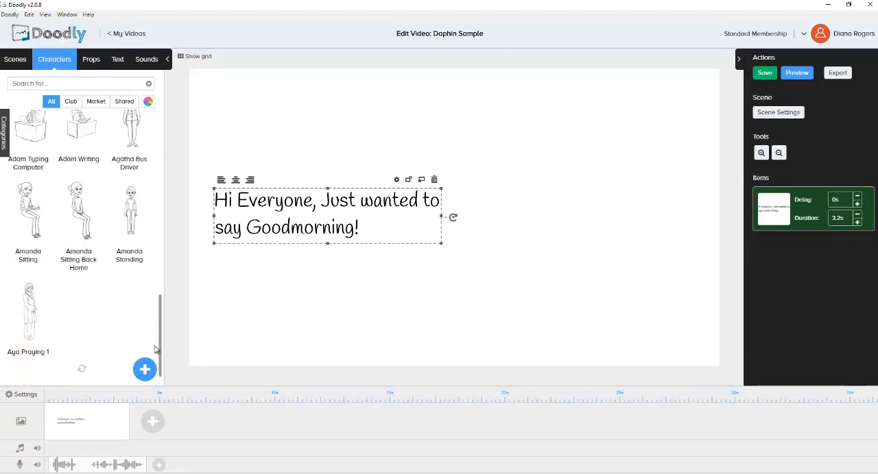
{"action": "scroll", "coordinate": [163, 237], "scroll_direction": "up", "scroll_amount": 10}
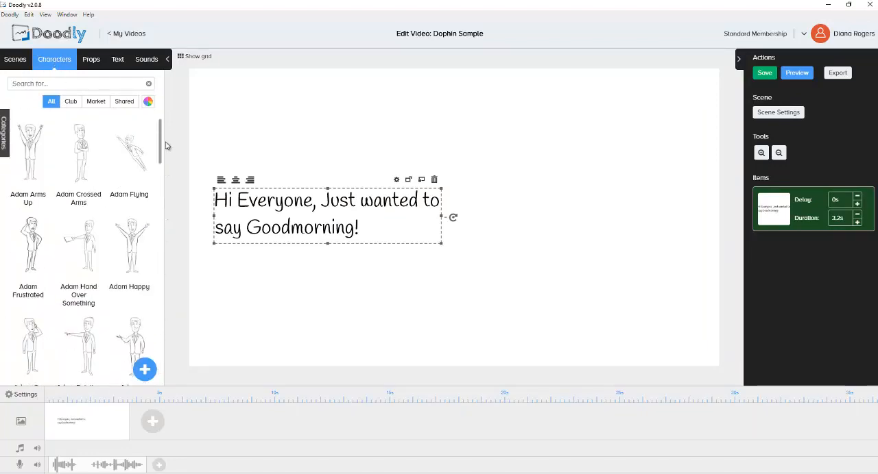
Step: Place the imported dolphin_115 prop to the right of the greeting and enlarge it to nearly the full canvas height
{"action": "left_click", "coordinate": [92, 61]}
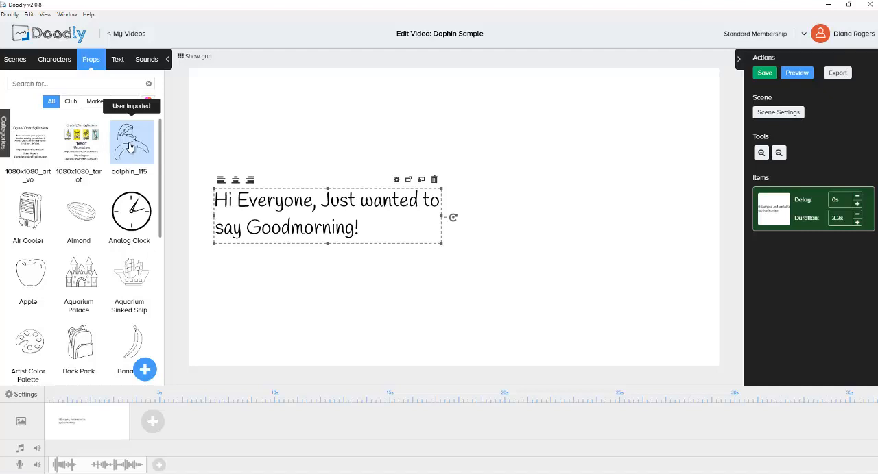
{"action": "left_click_drag", "start_coordinate": [130, 145], "coordinate": [541, 224]}
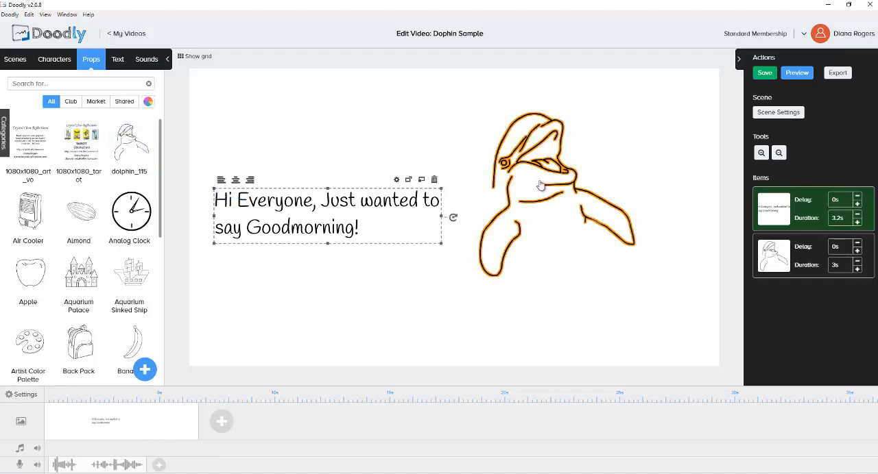
{"action": "left_click", "coordinate": [506, 260]}
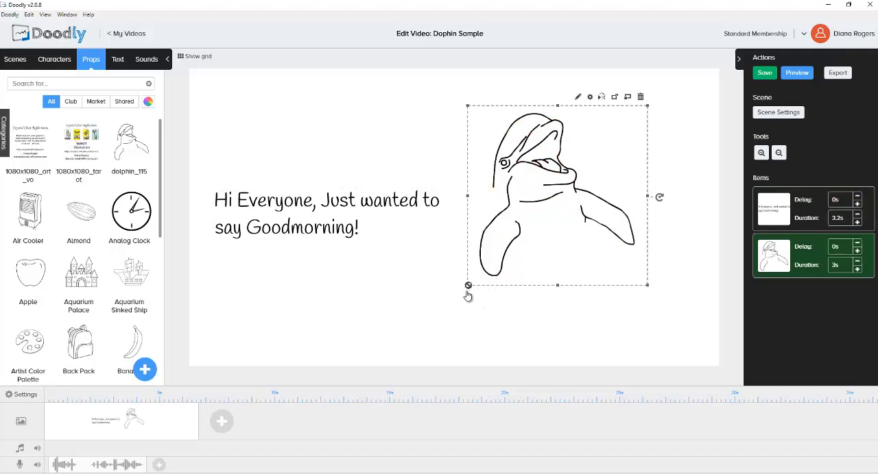
{"action": "left_click_drag", "start_coordinate": [468, 286], "coordinate": [402, 372]}
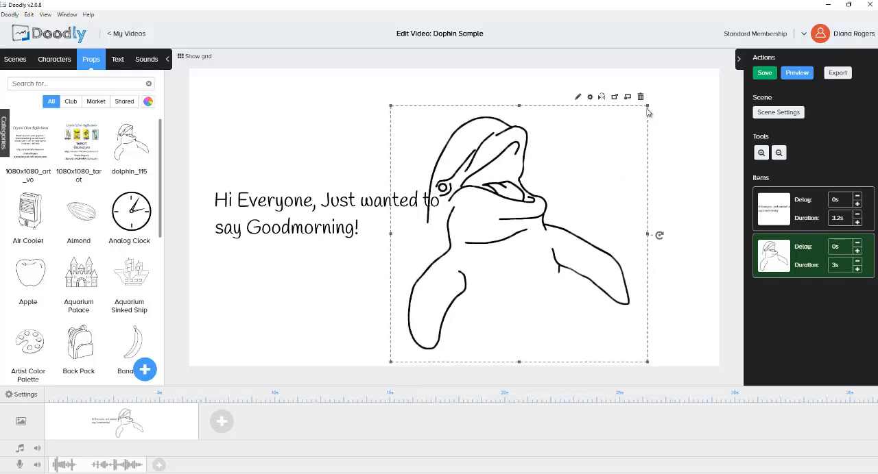
{"action": "left_click_drag", "start_coordinate": [651, 105], "coordinate": [688, 85]}
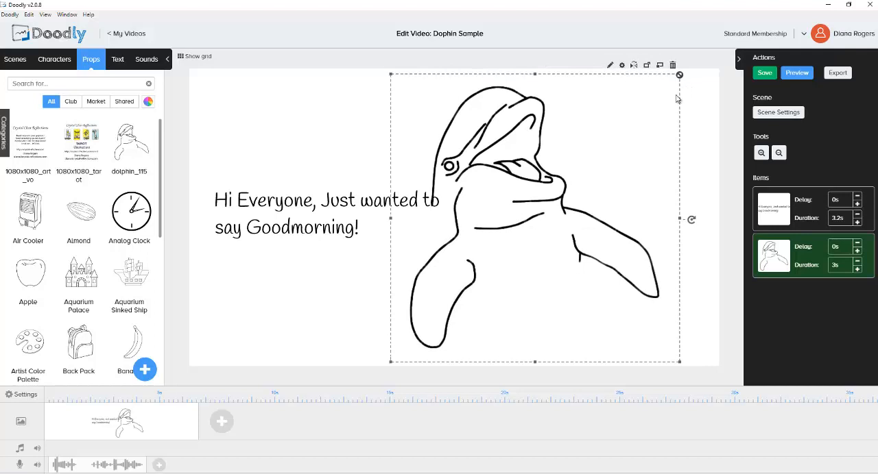
Step: Move the dolphin drawing toward the canvas's right edge and narrow the greeting's text box so the two no longer overlap
{"action": "left_click_drag", "start_coordinate": [532, 174], "coordinate": [560, 173]}
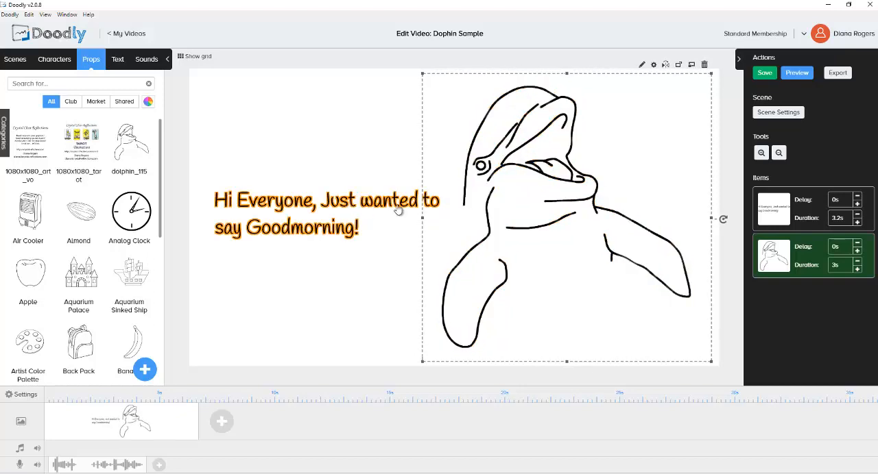
{"action": "left_click", "coordinate": [426, 213]}
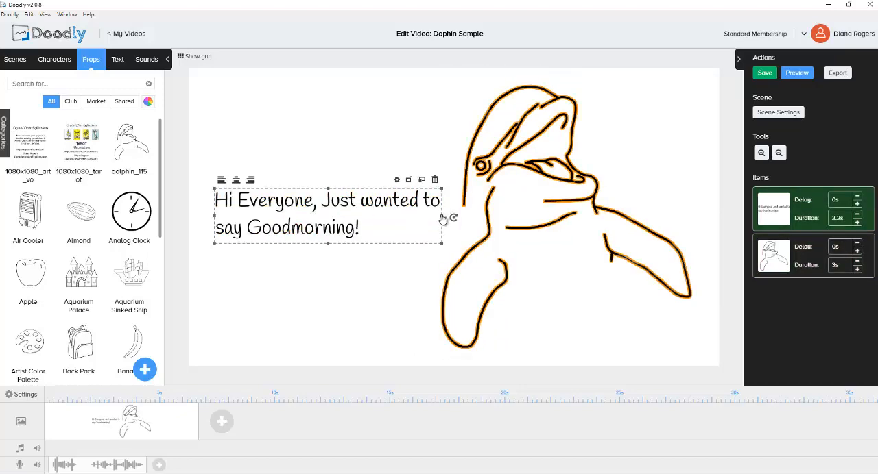
{"action": "left_click_drag", "start_coordinate": [442, 218], "coordinate": [423, 218]}
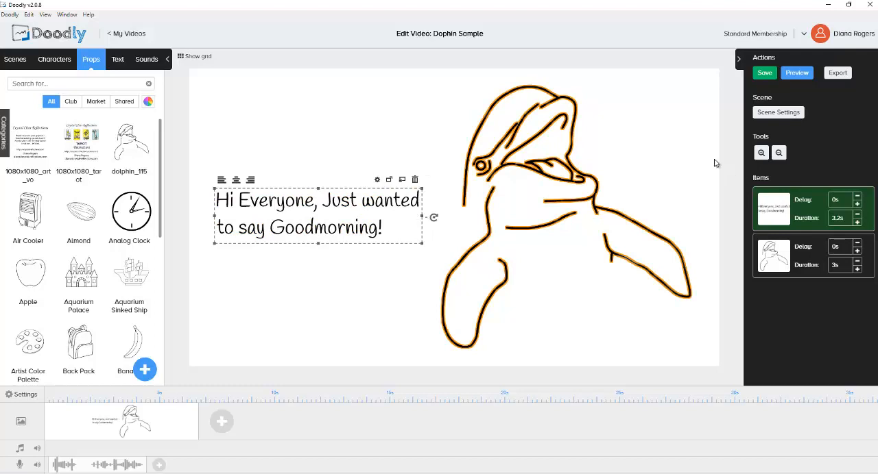
Step: Examine the dolphin prop's reveal paths in the asset editor and return without saving
{"action": "left_click", "coordinate": [550, 122]}
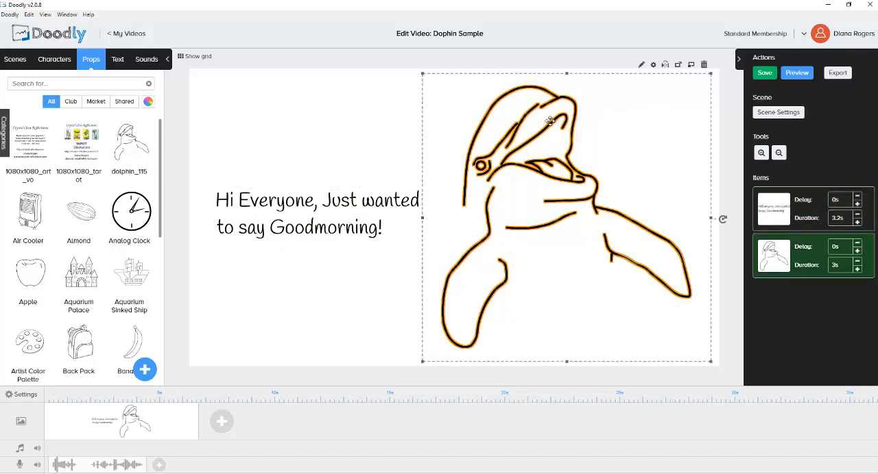
{"action": "left_click", "coordinate": [641, 66]}
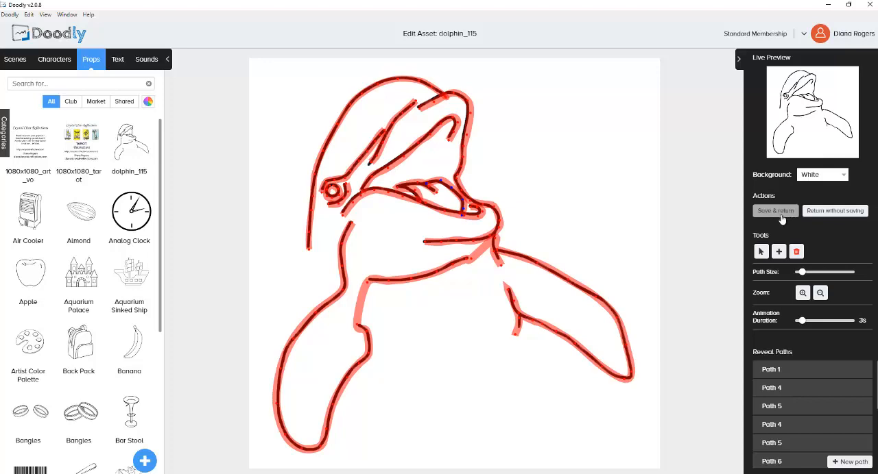
{"action": "left_click", "coordinate": [835, 212]}
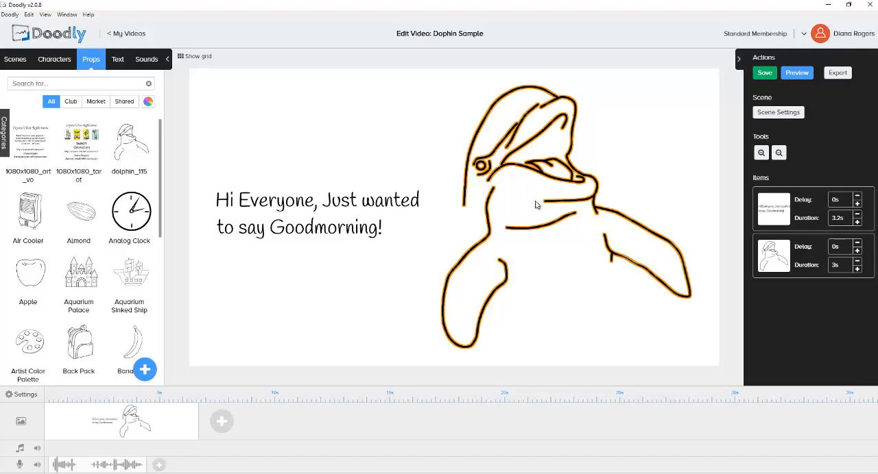
Step: Add a new scene after the dolphin scene and place the 1080x1080_art_vo prop on its canvas
{"action": "left_click", "coordinate": [222, 384]}
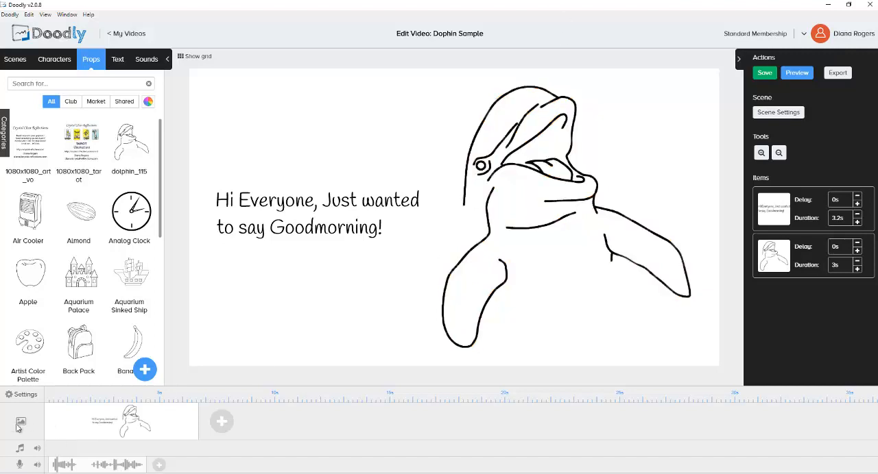
{"action": "left_click", "coordinate": [223, 423]}
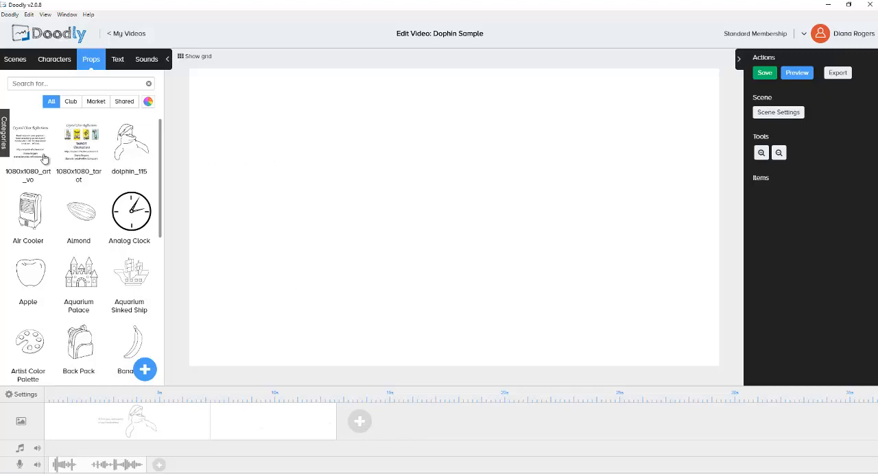
{"action": "left_click_drag", "start_coordinate": [27, 135], "coordinate": [443, 201]}
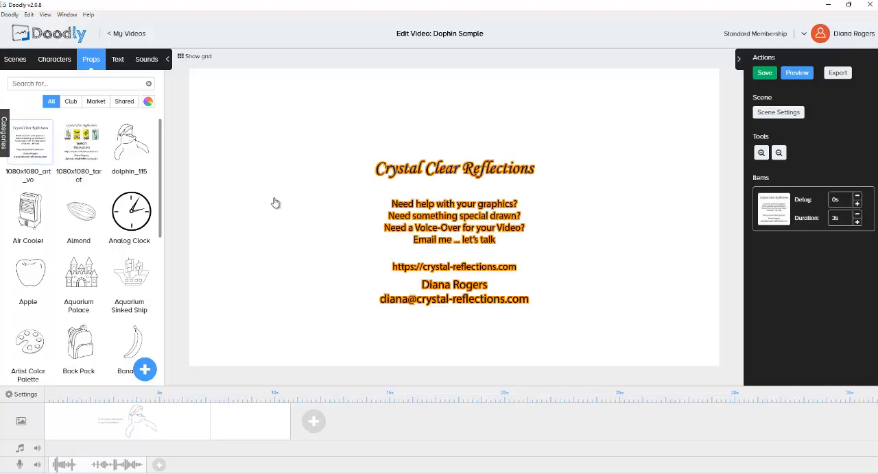
Step: Enlarge the Crystal Clear Reflections prop proportionally until it fills nearly the full canvas height
{"action": "left_click", "coordinate": [366, 322]}
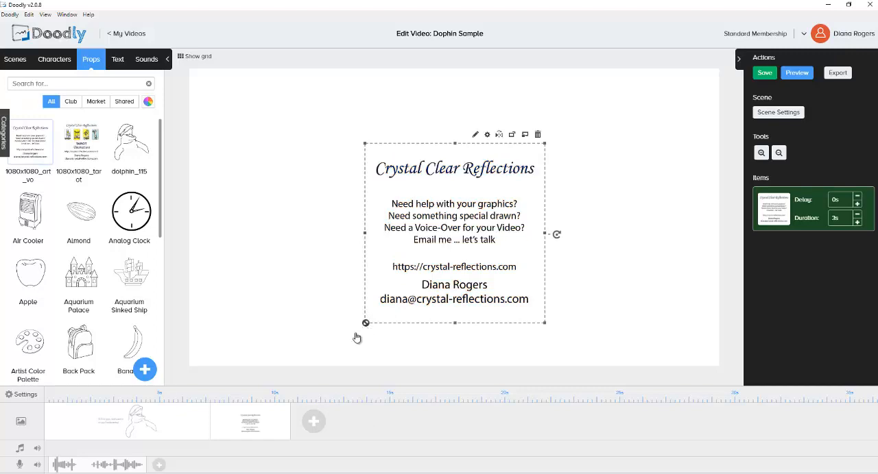
{"action": "left_click_drag", "start_coordinate": [356, 337], "coordinate": [331, 362]}
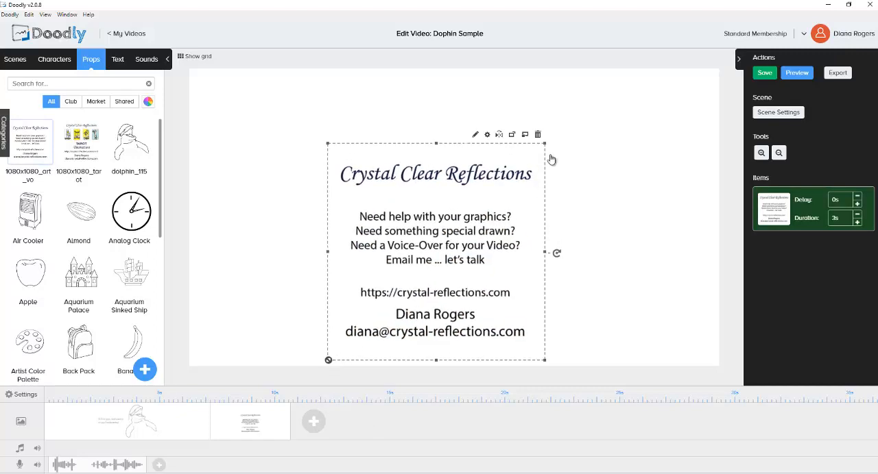
{"action": "left_click_drag", "start_coordinate": [544, 142], "coordinate": [613, 76]}
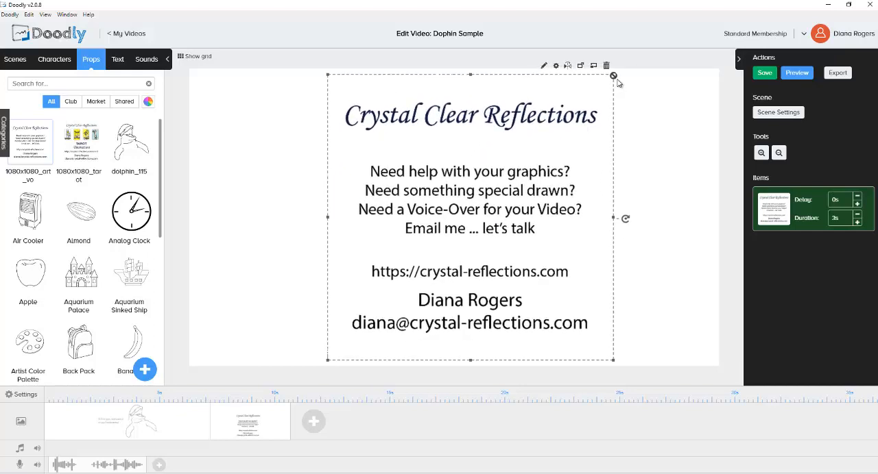
Step: Centre the Crystal Clear Reflections prop horizontally on the canvas with the help of the grid, and hide the grid again
{"action": "left_click", "coordinate": [195, 56]}
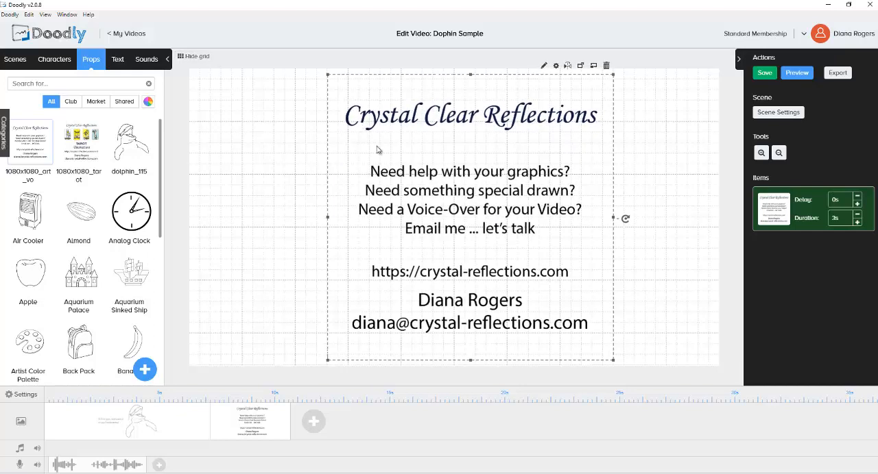
{"action": "left_click_drag", "start_coordinate": [462, 119], "coordinate": [445, 120]}
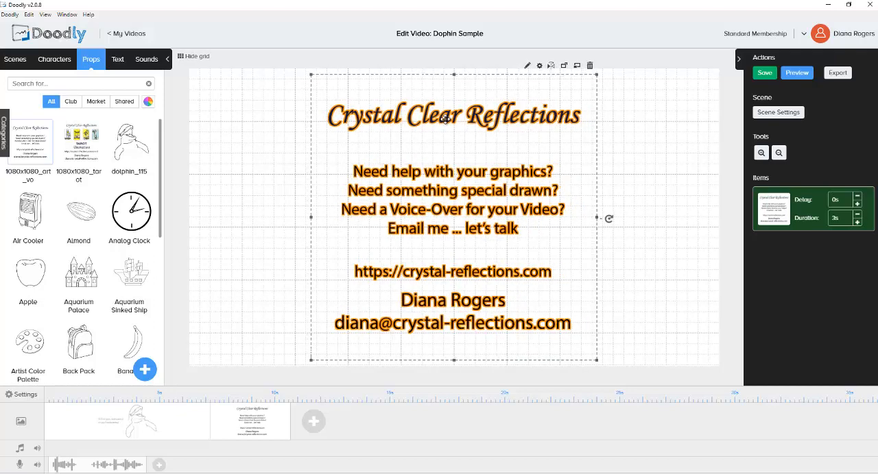
{"action": "left_click", "coordinate": [195, 56]}
{"action": "left_click", "coordinate": [192, 58]}
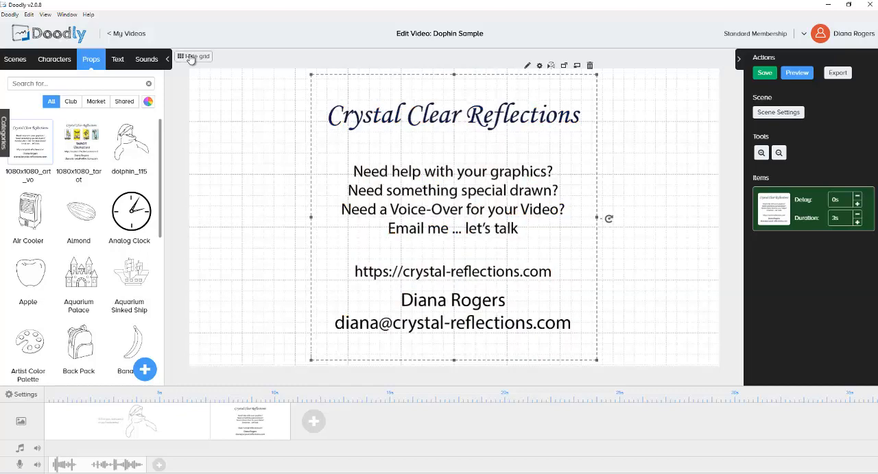
{"action": "left_click", "coordinate": [192, 58]}
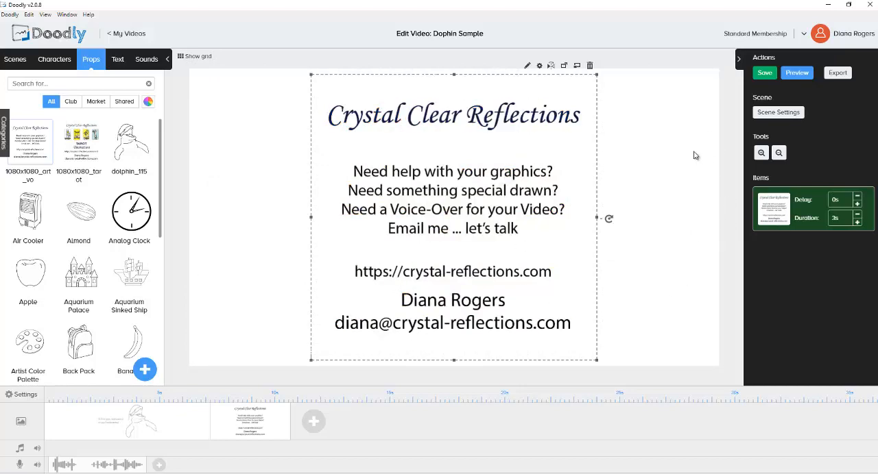
Step: Apply video settings with the Swipe left scene transition and the video ending when both the animation and audio end
{"action": "left_click", "coordinate": [23, 395]}
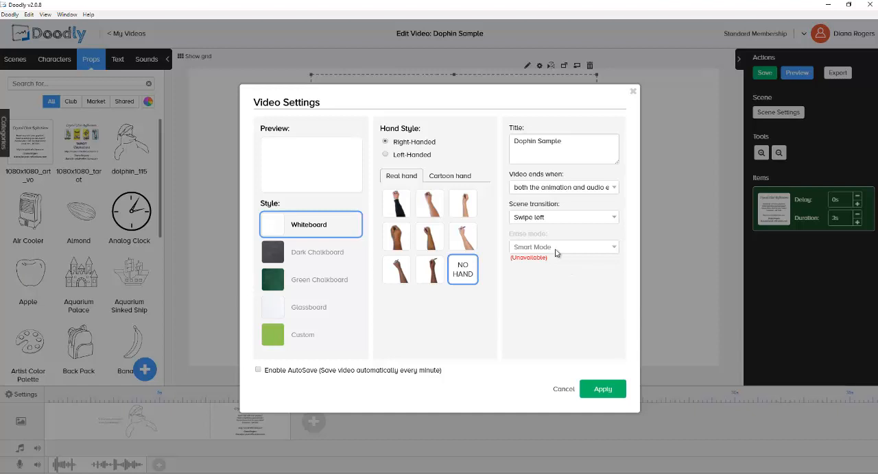
{"action": "left_click", "coordinate": [570, 218]}
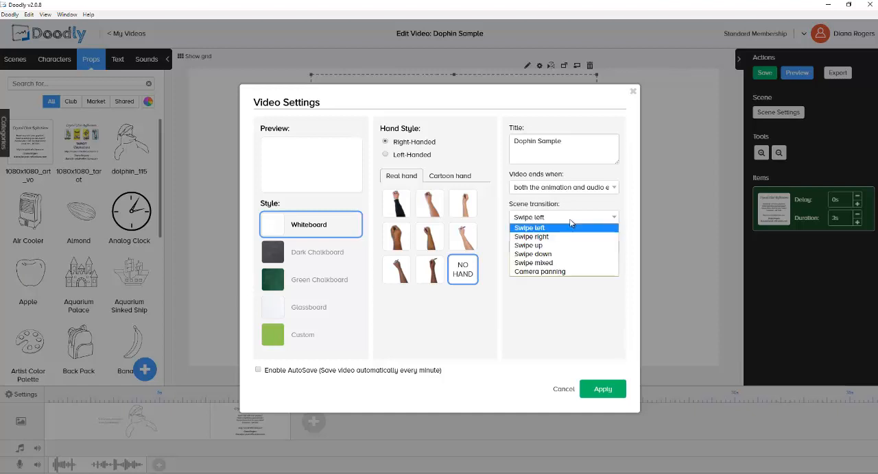
{"action": "left_click", "coordinate": [570, 224]}
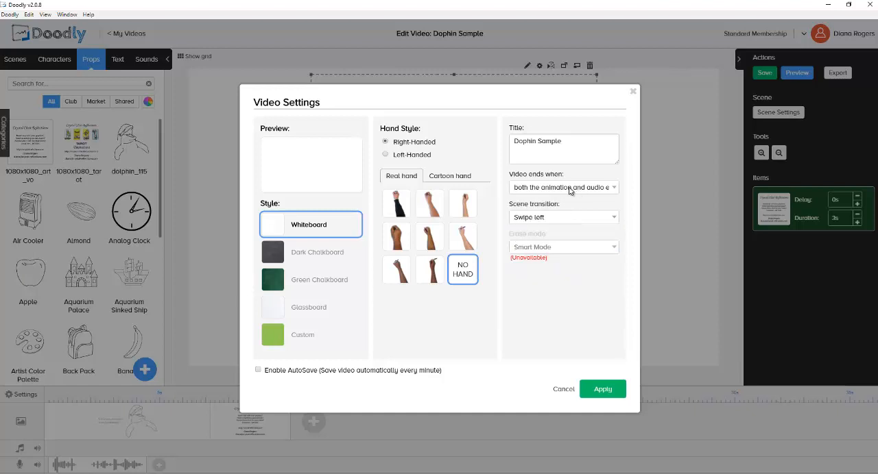
{"action": "left_click", "coordinate": [569, 189]}
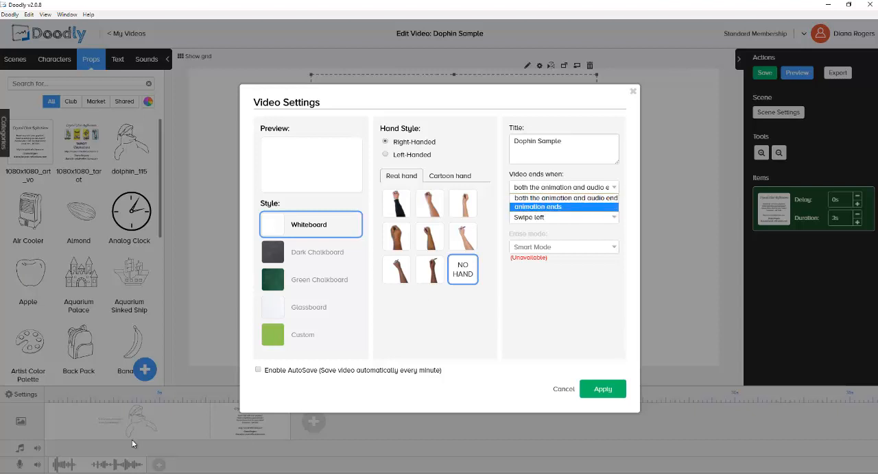
{"action": "left_click", "coordinate": [569, 199]}
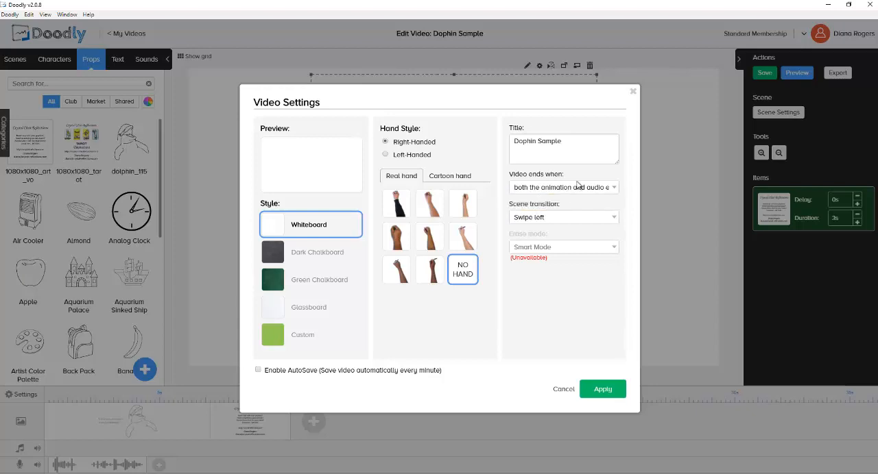
{"action": "left_click", "coordinate": [602, 390]}
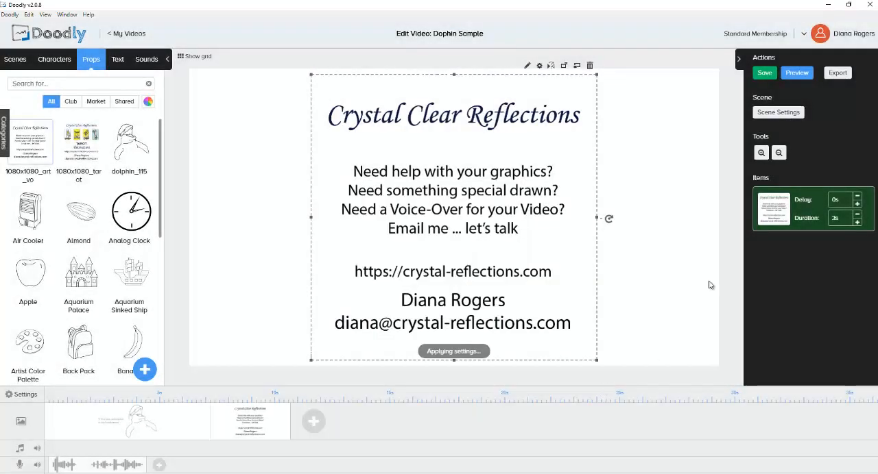
Step: Set the second scene's exit animation to None and its extra time at the end to 1.5s, and apply
{"action": "left_click", "coordinate": [786, 113]}
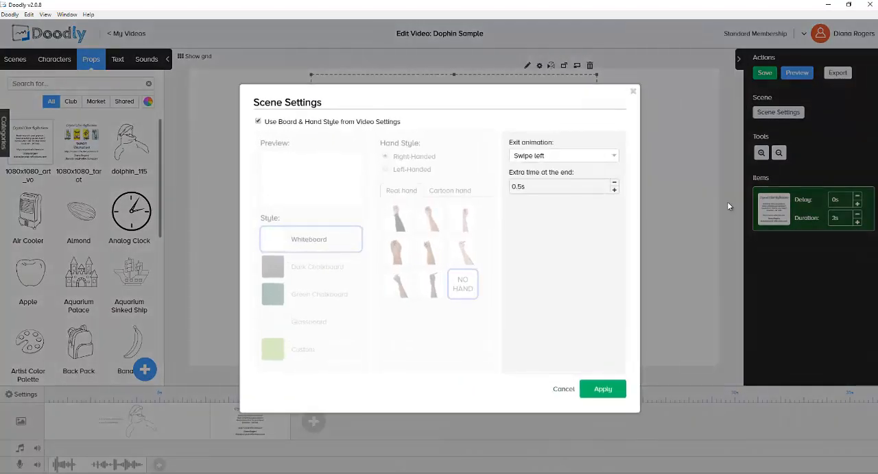
{"action": "left_click", "coordinate": [581, 157]}
{"action": "left_click", "coordinate": [563, 166]}
{"action": "left_click", "coordinate": [614, 191]}
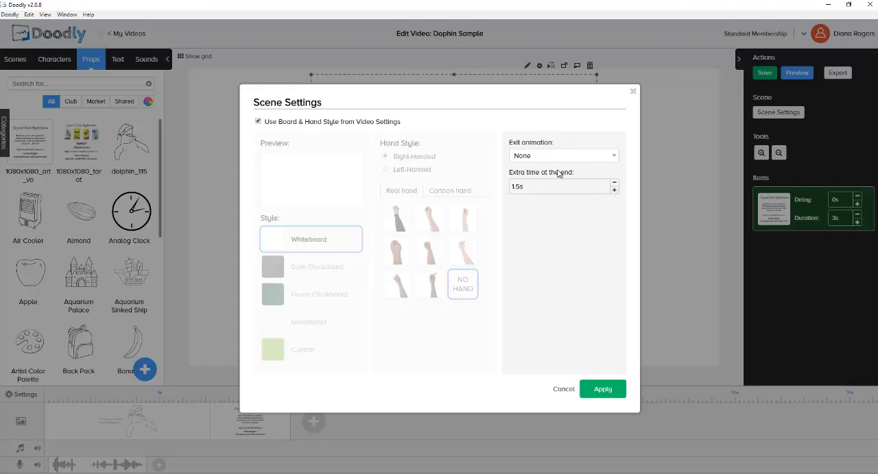
{"action": "left_click", "coordinate": [603, 390]}
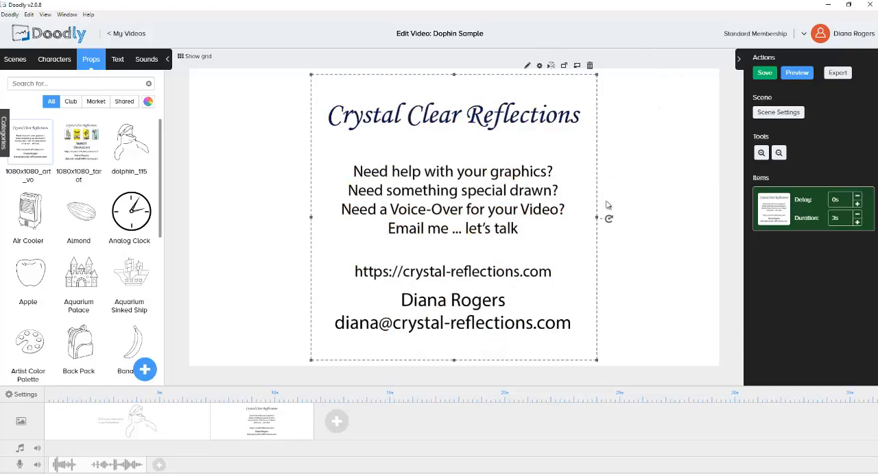
Step: Reopen the second scene's settings
{"action": "left_click", "coordinate": [773, 113]}
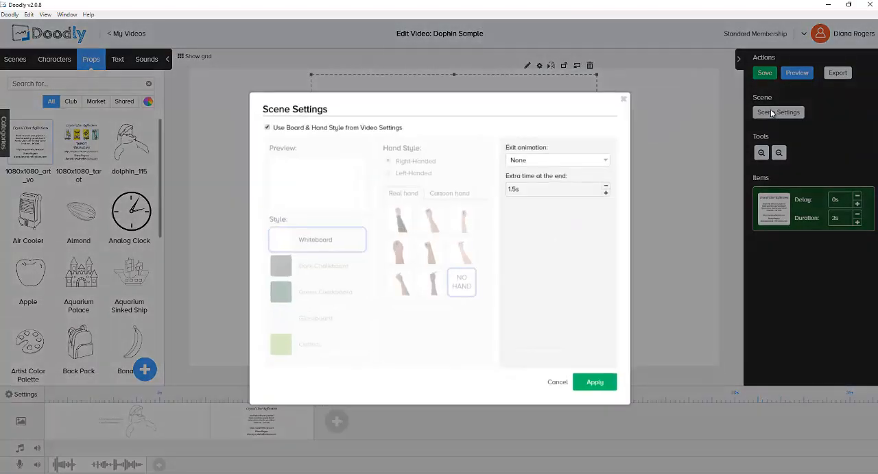